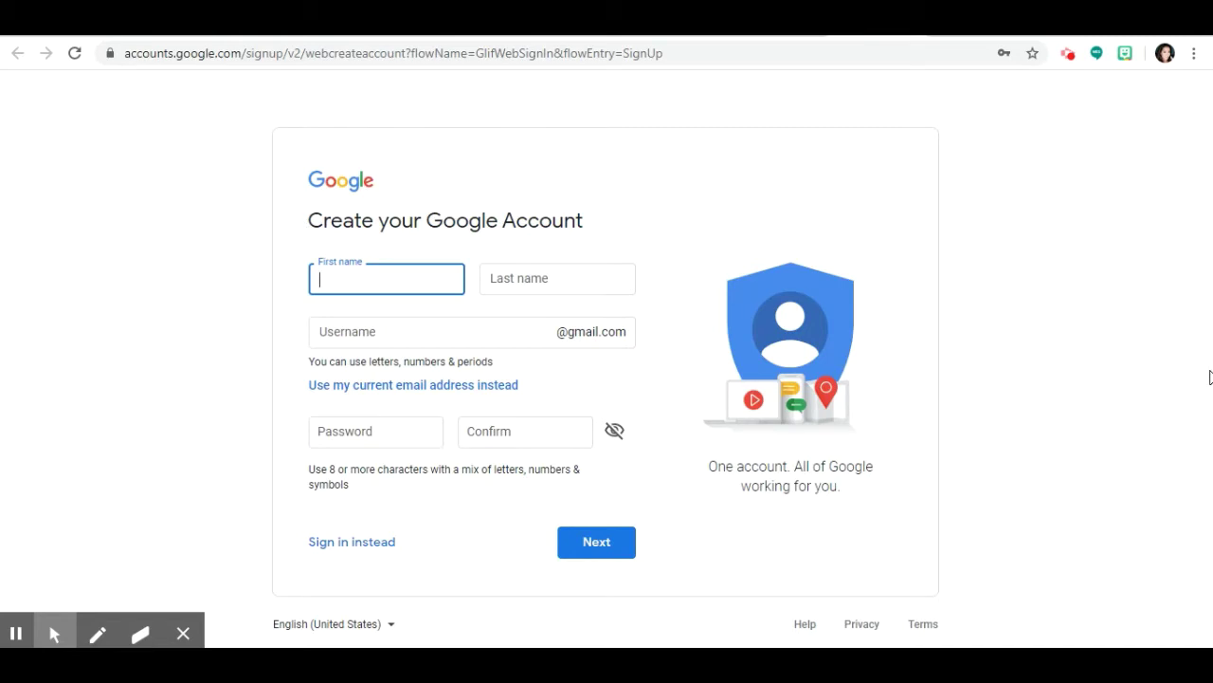
Fill in the first name, last name and desired Gmail username on the sign-up form
text(Parent)
key(Tab)
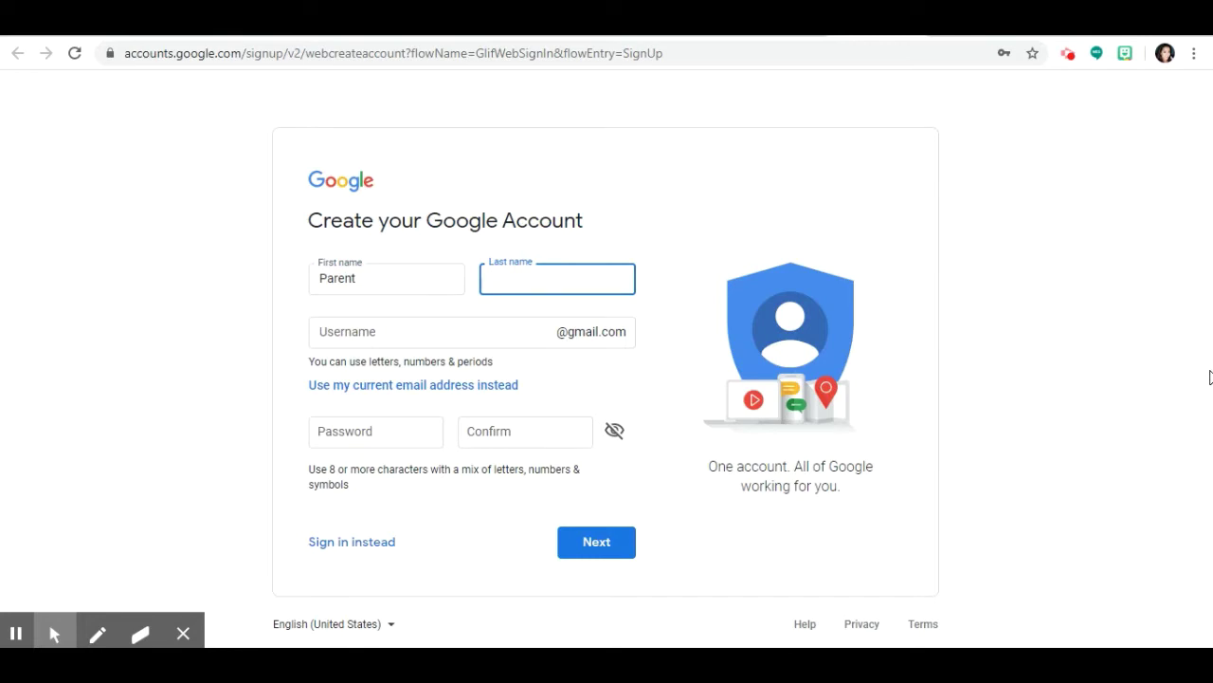
text(Example)
key(Tab)
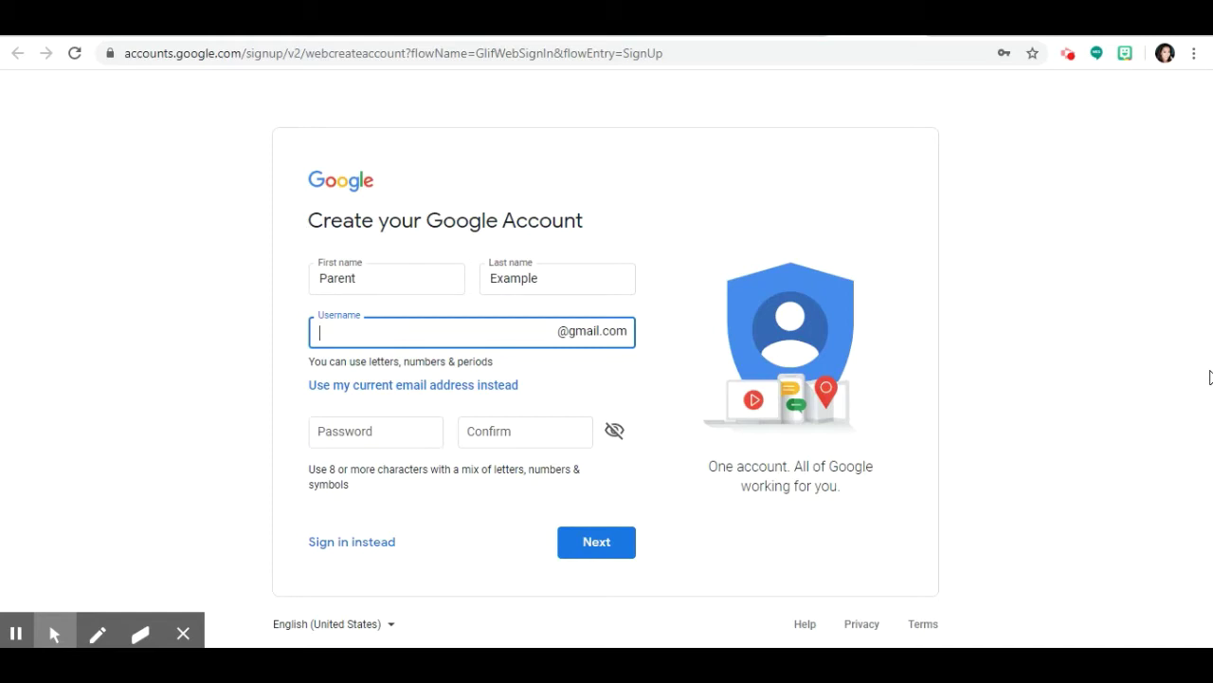
text(ParentExample)
key(Tab)
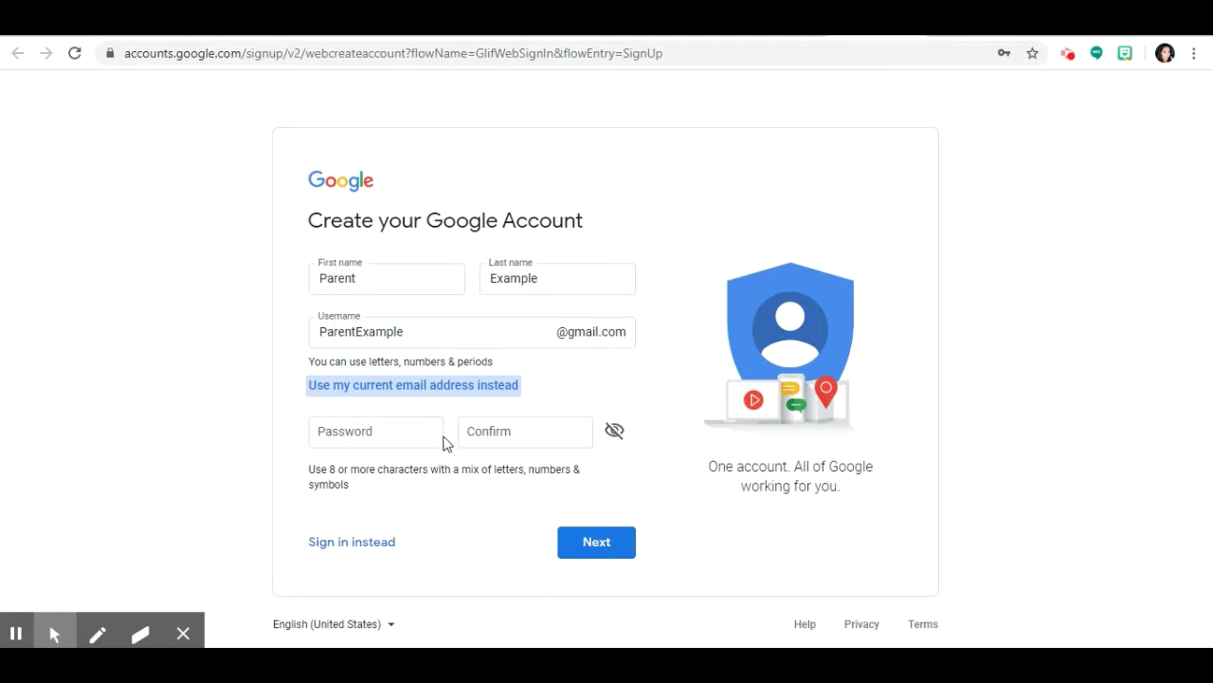
Enter the account password, then retype it in the Confirm field
click(438, 438)
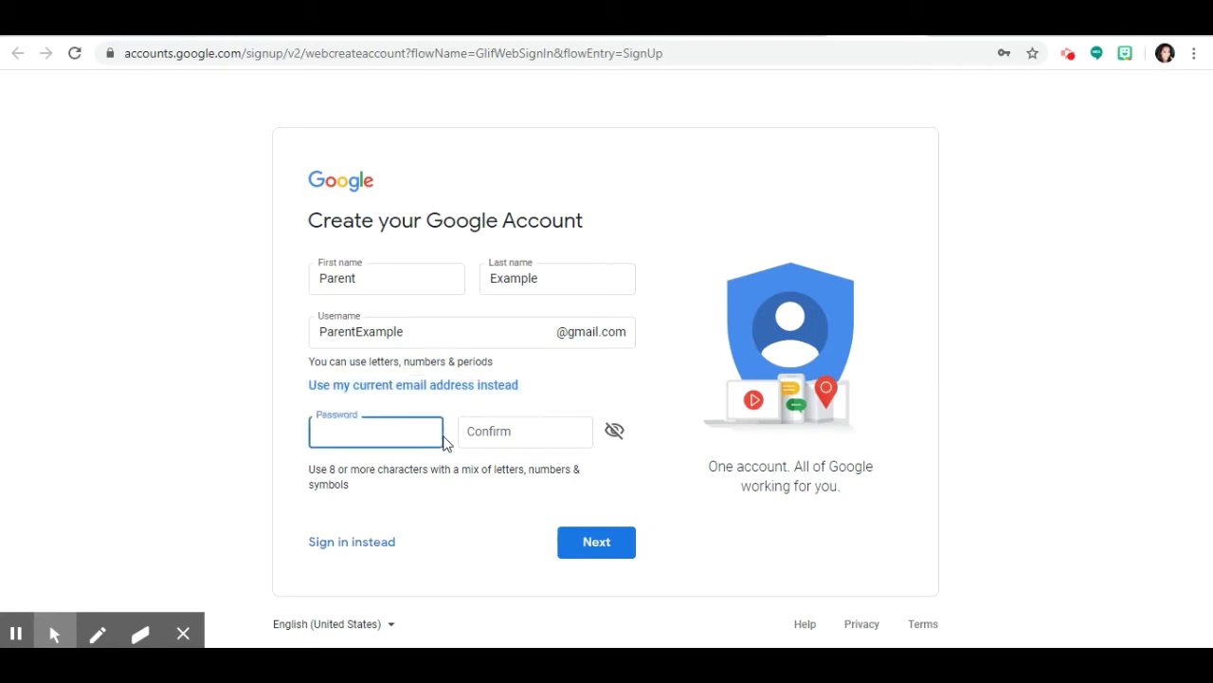
text(•••••••••)
drag(312, 472, 382, 490)
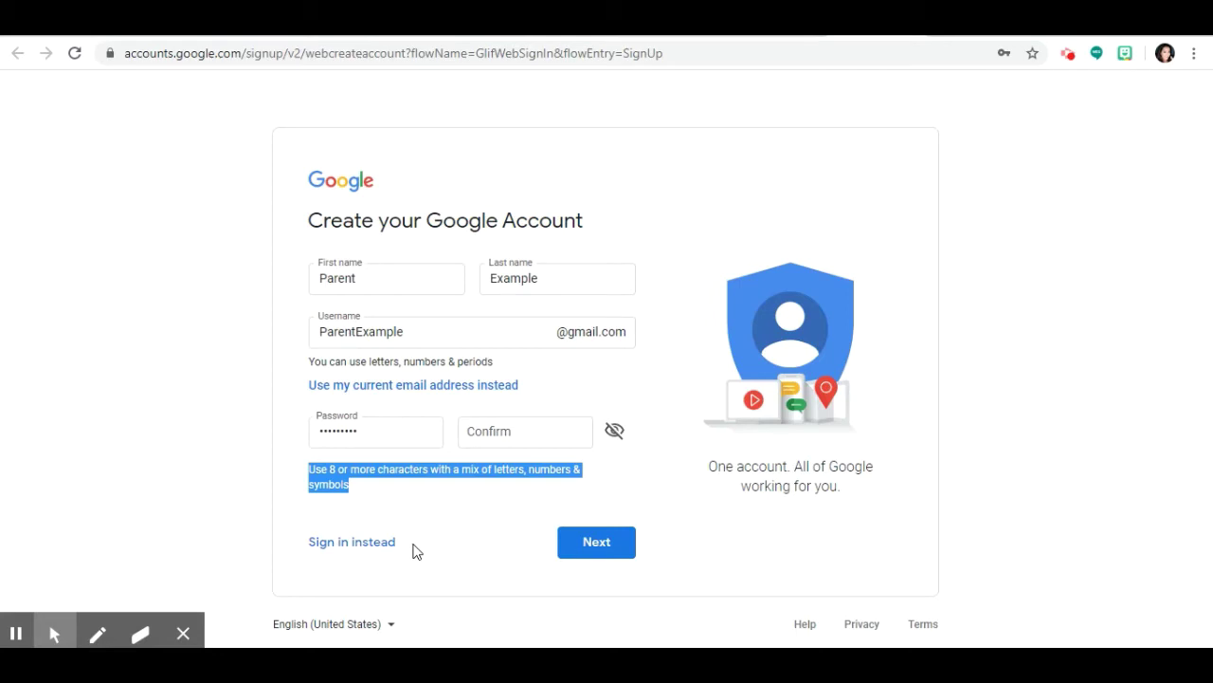
click(523, 432)
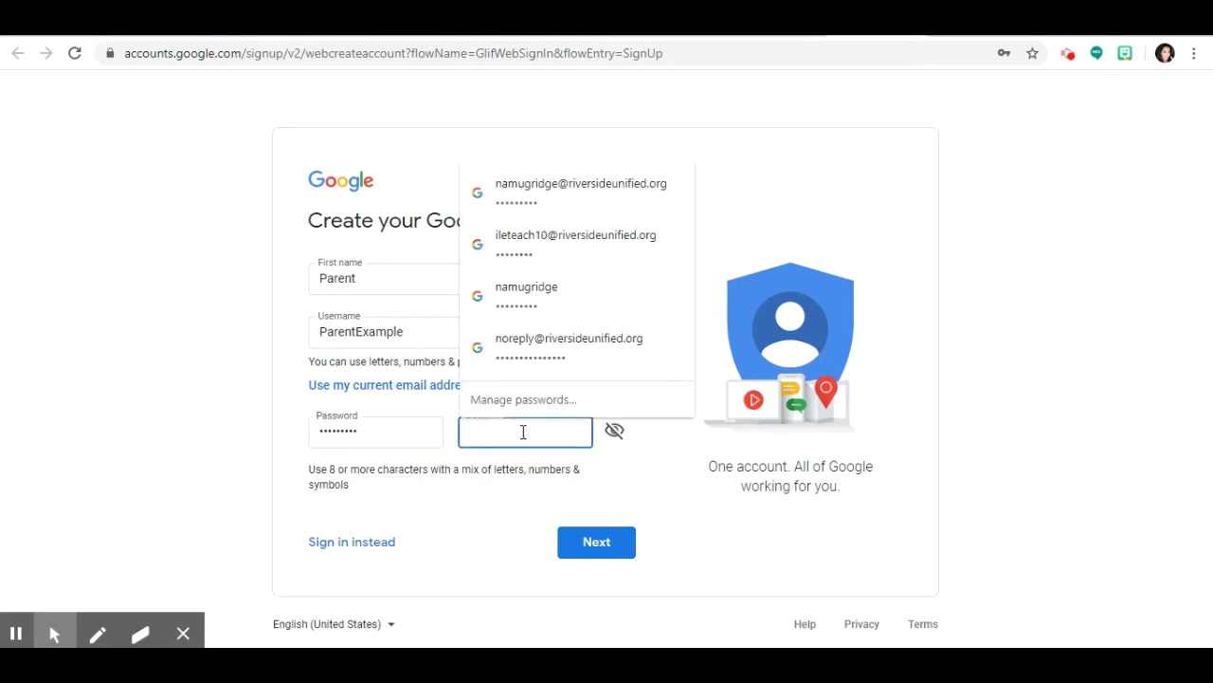
text(••••)
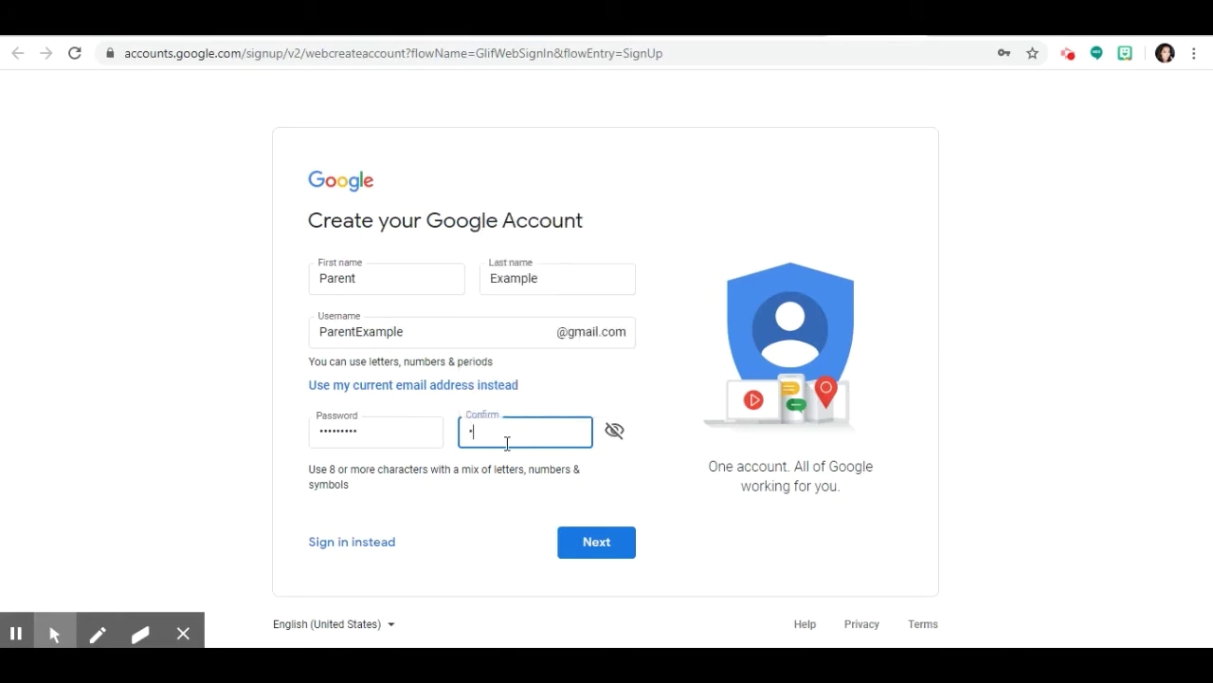
text(••••)
Submit the form, then replace the taken username with Google's suggested alternative ending in 502
click(596, 554)
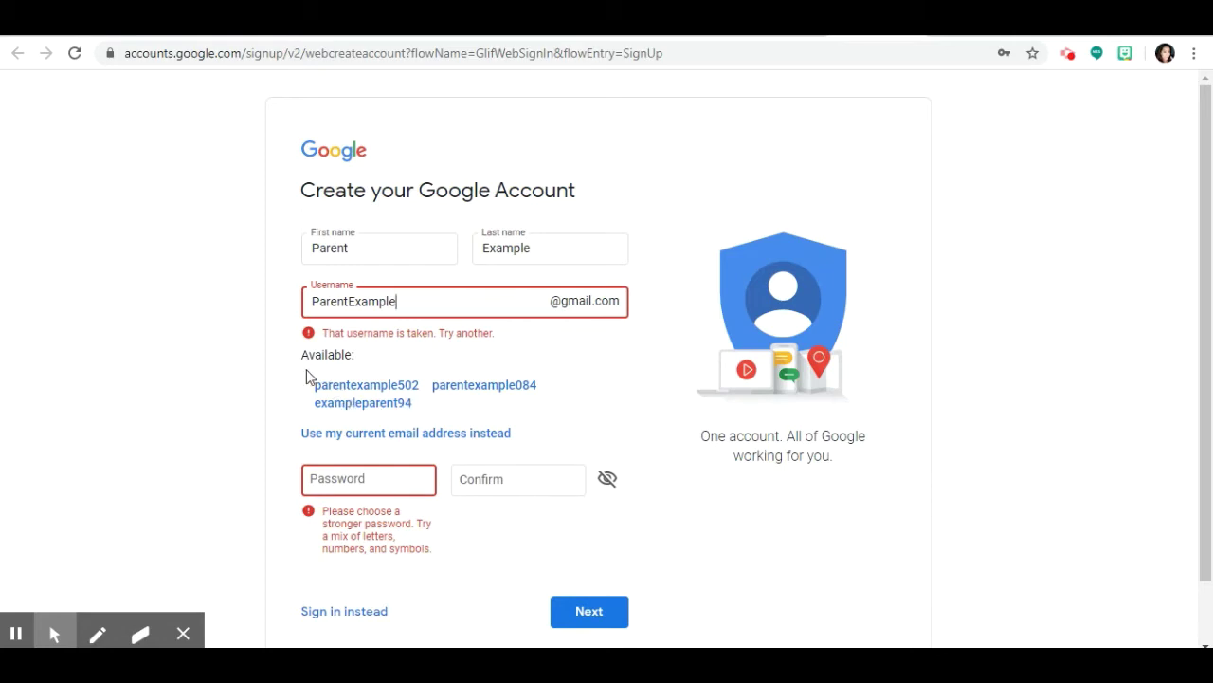
drag(298, 358, 582, 404)
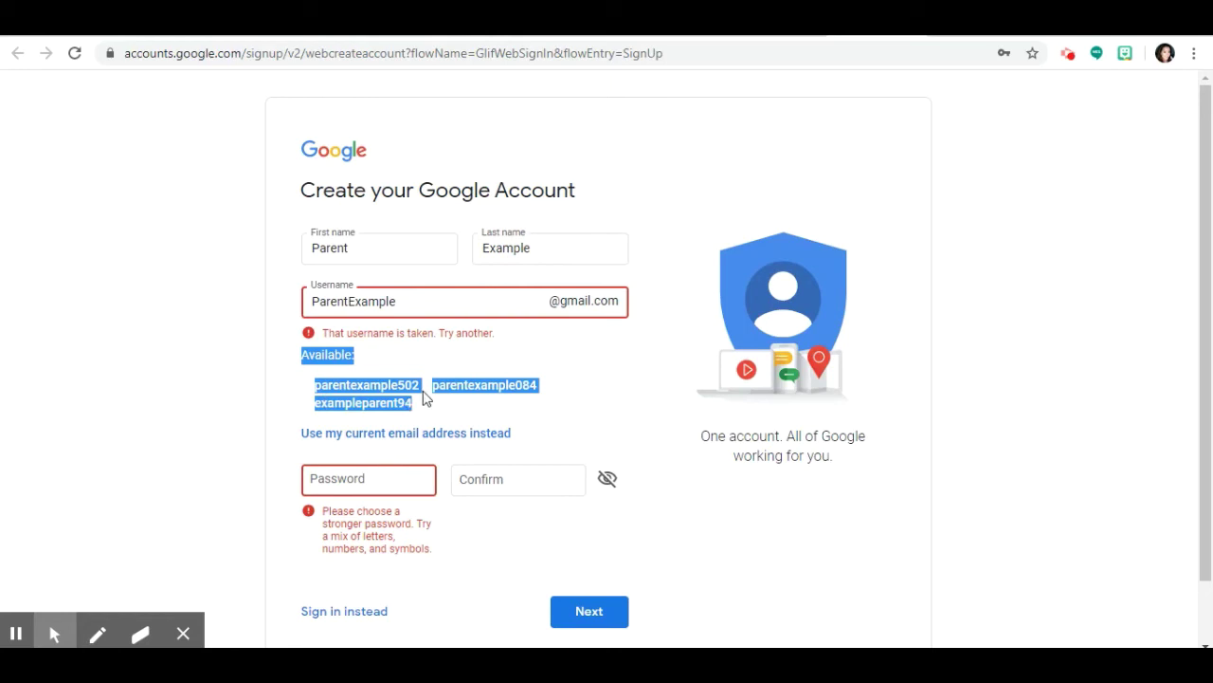
click(417, 305)
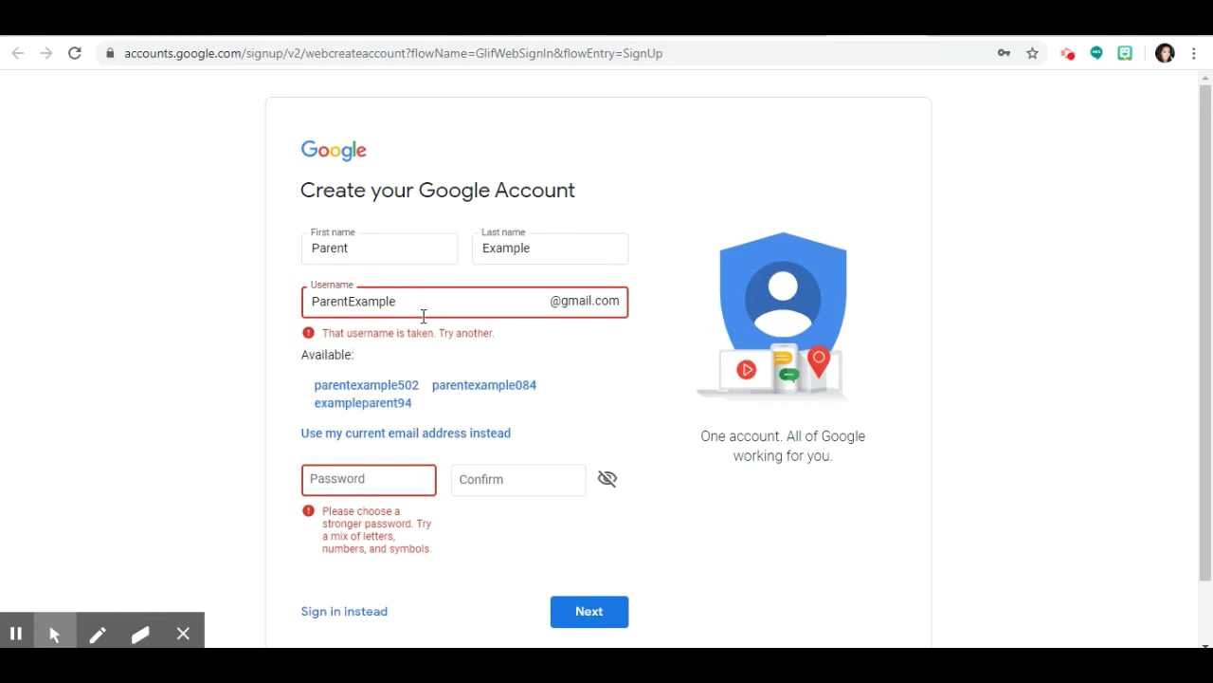
text(502)
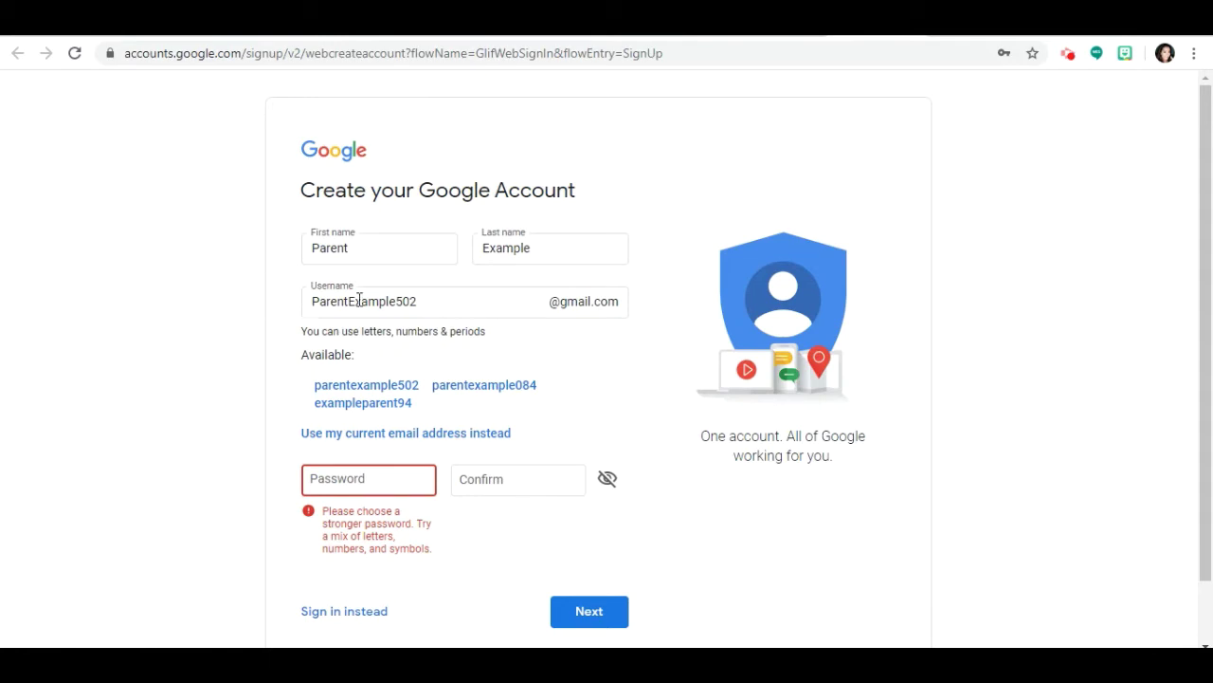
click(418, 301)
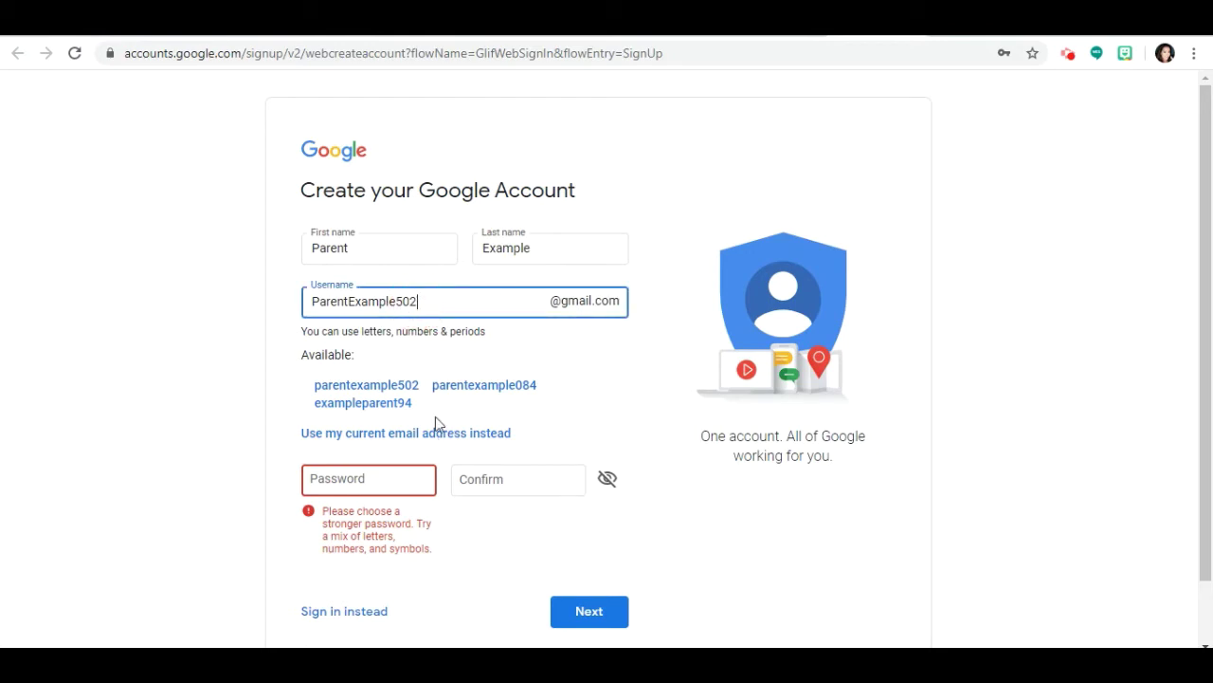
double_click(322, 393)
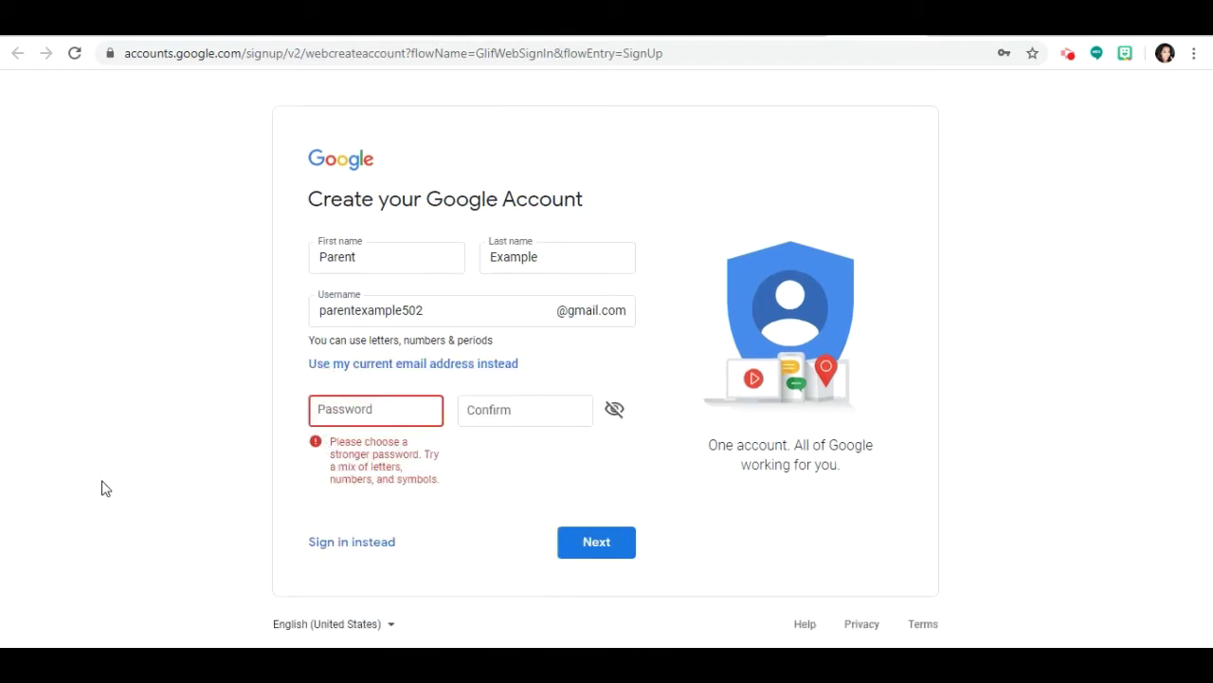
Move to the Password field and enter a stronger password, then continue to Confirm
click(347, 462)
click(391, 467)
click(343, 486)
click(422, 479)
click(438, 252)
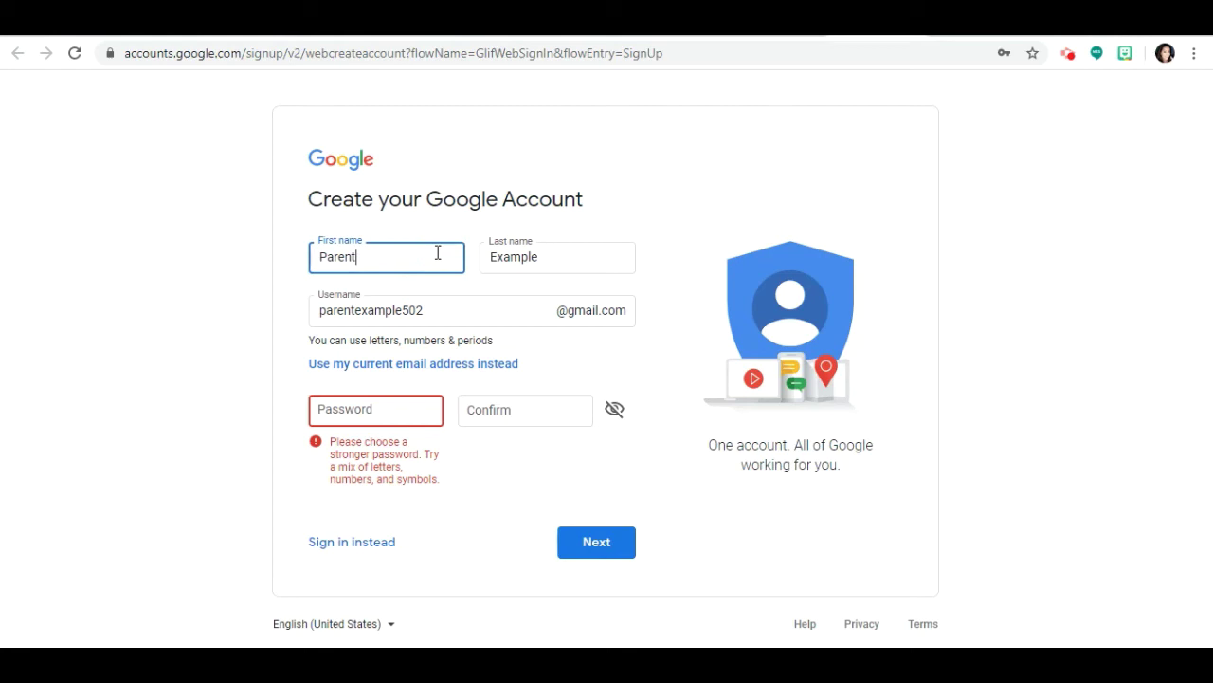
key(Tab)
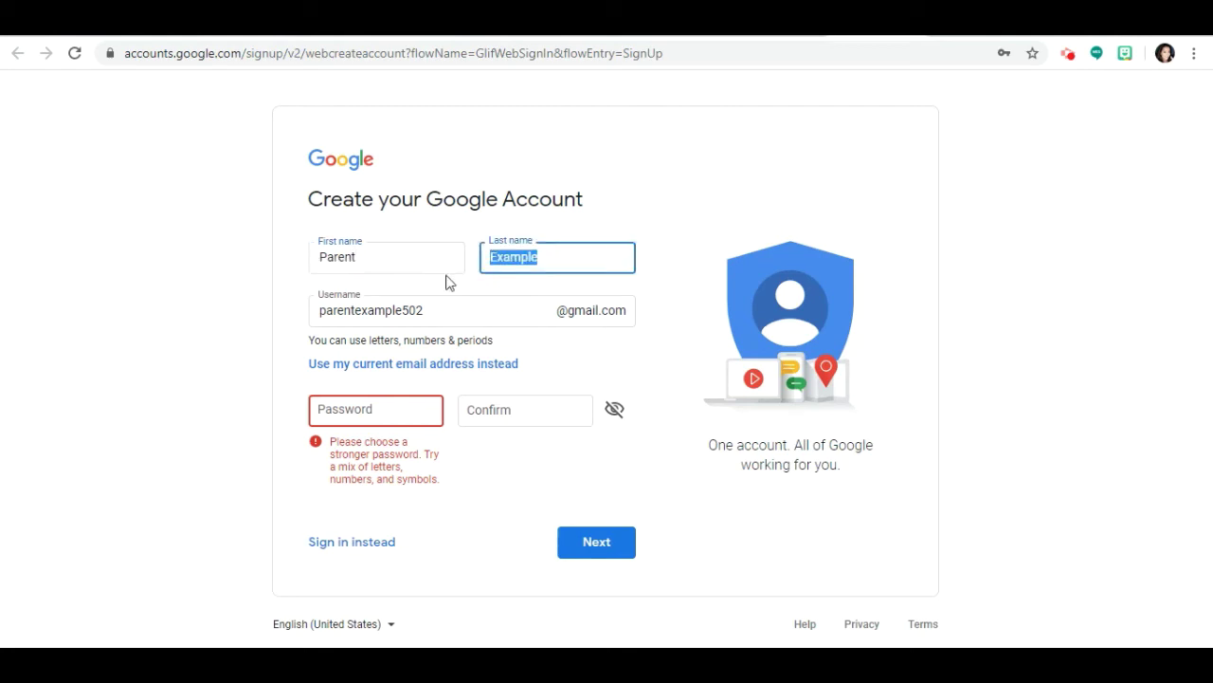
key(Tab)
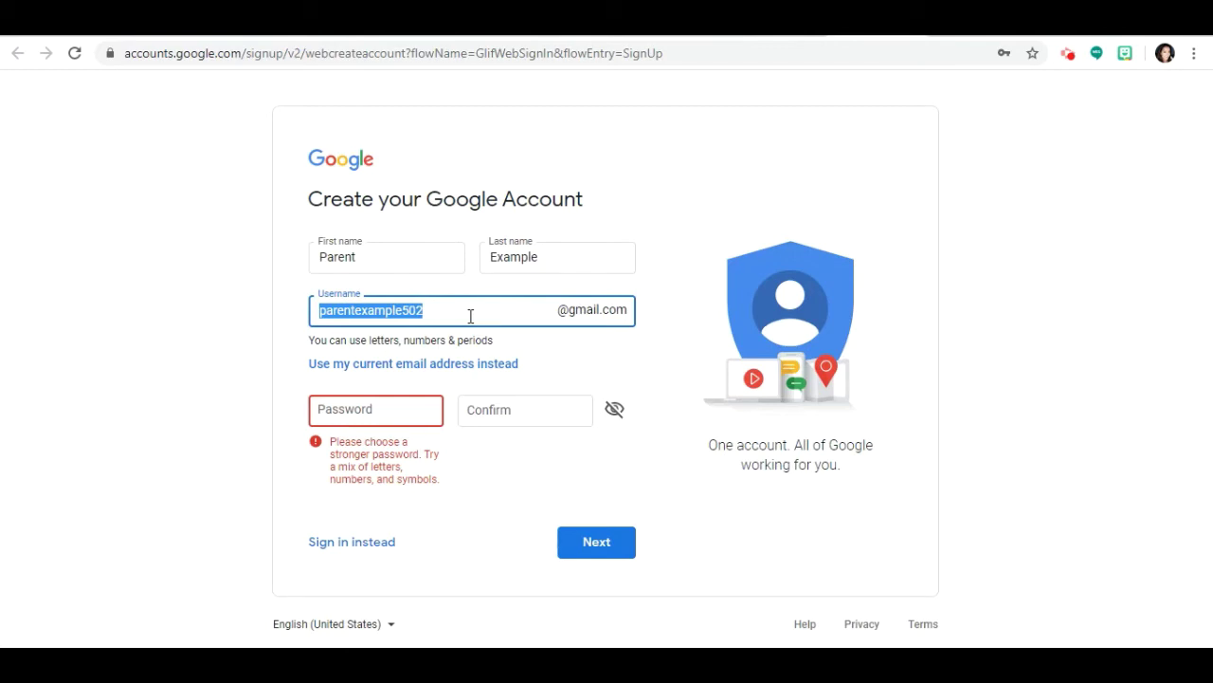
key(Tab)
key(Tab)
text(p)
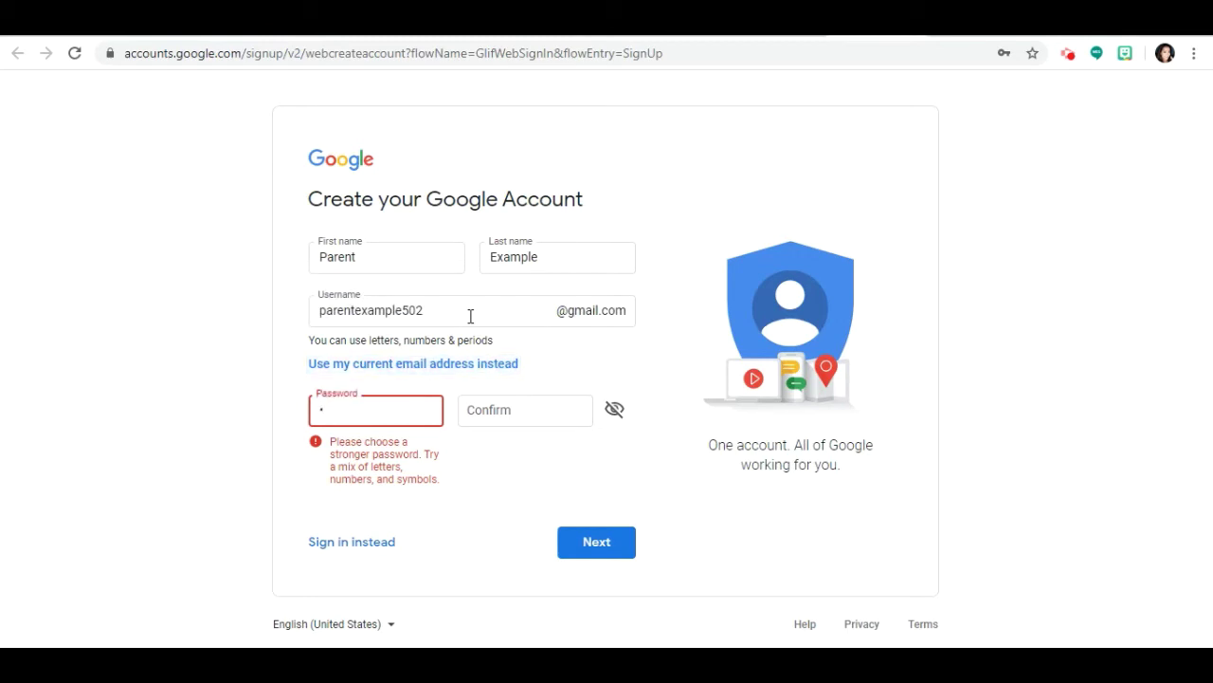
text(asswo)
key(Tab)
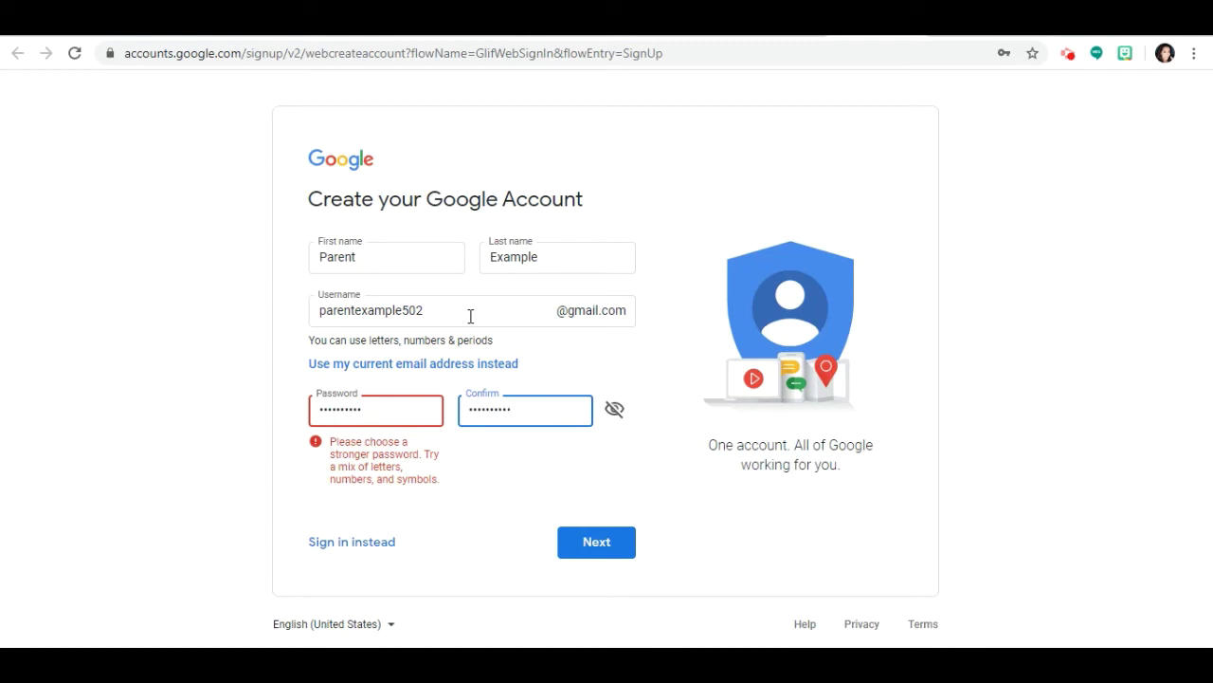
Submit the corrected account details and check the new Gmail address
click(588, 548)
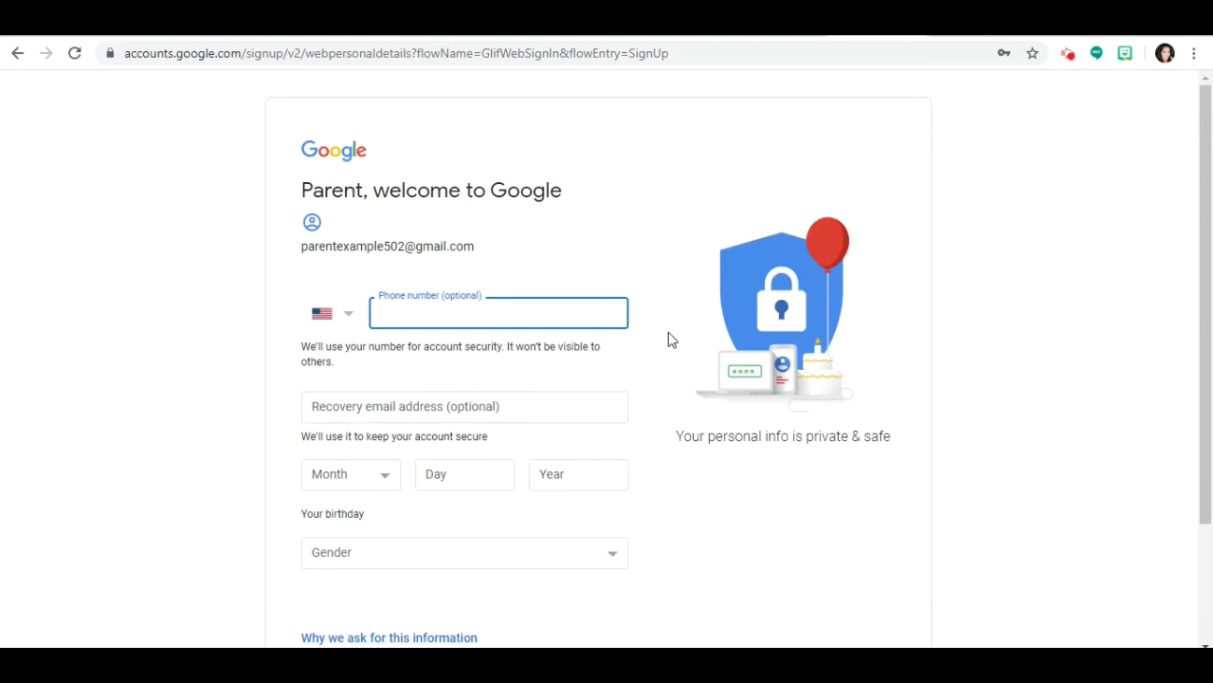
drag(305, 247, 624, 252)
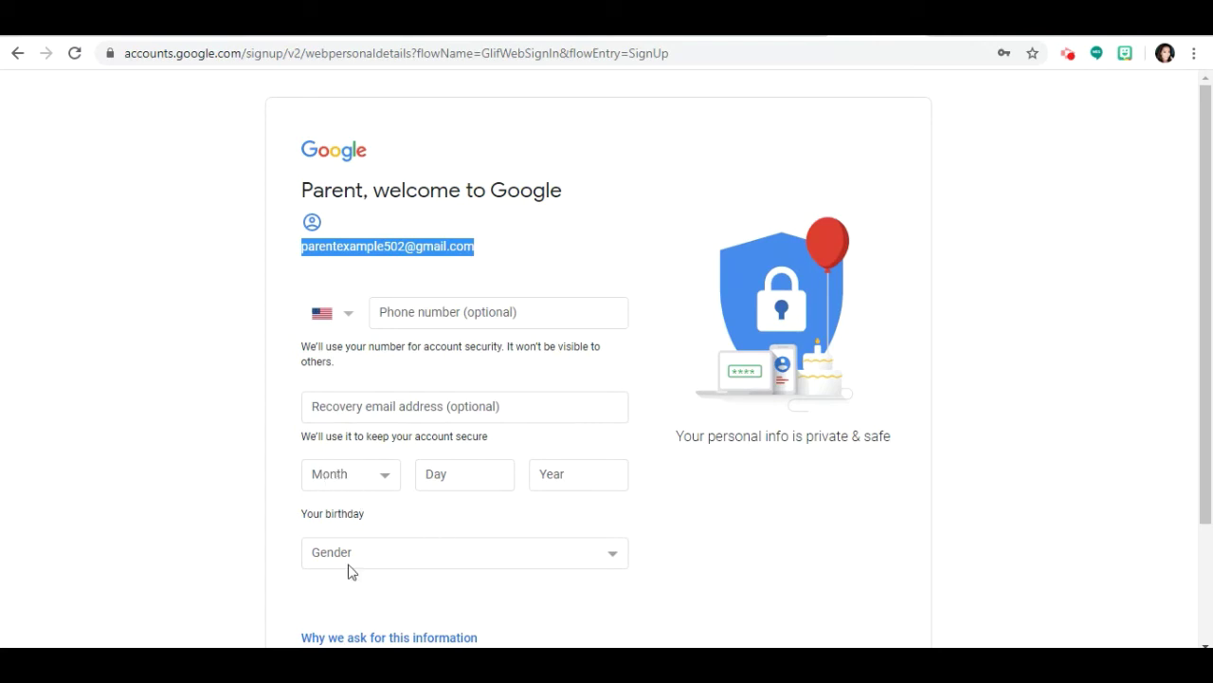
scroll(569, 597, down, 2)
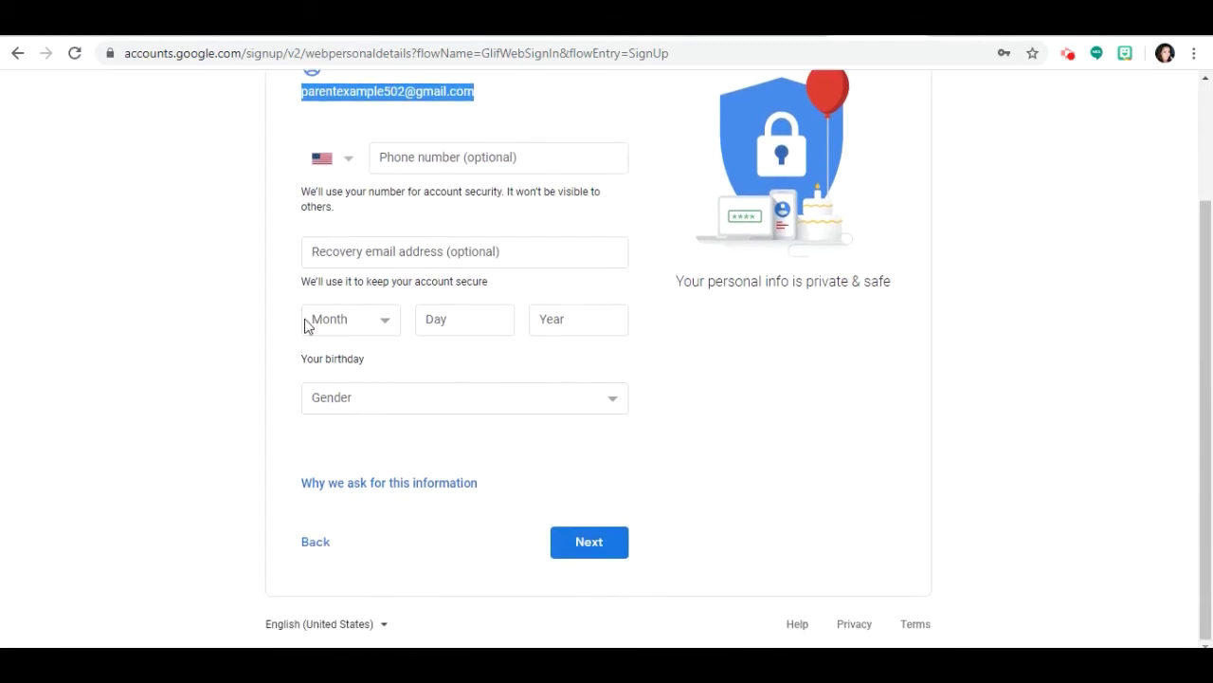
Set the birthday to January 01 1999 and gender to Female, then continue
click(344, 316)
click(360, 344)
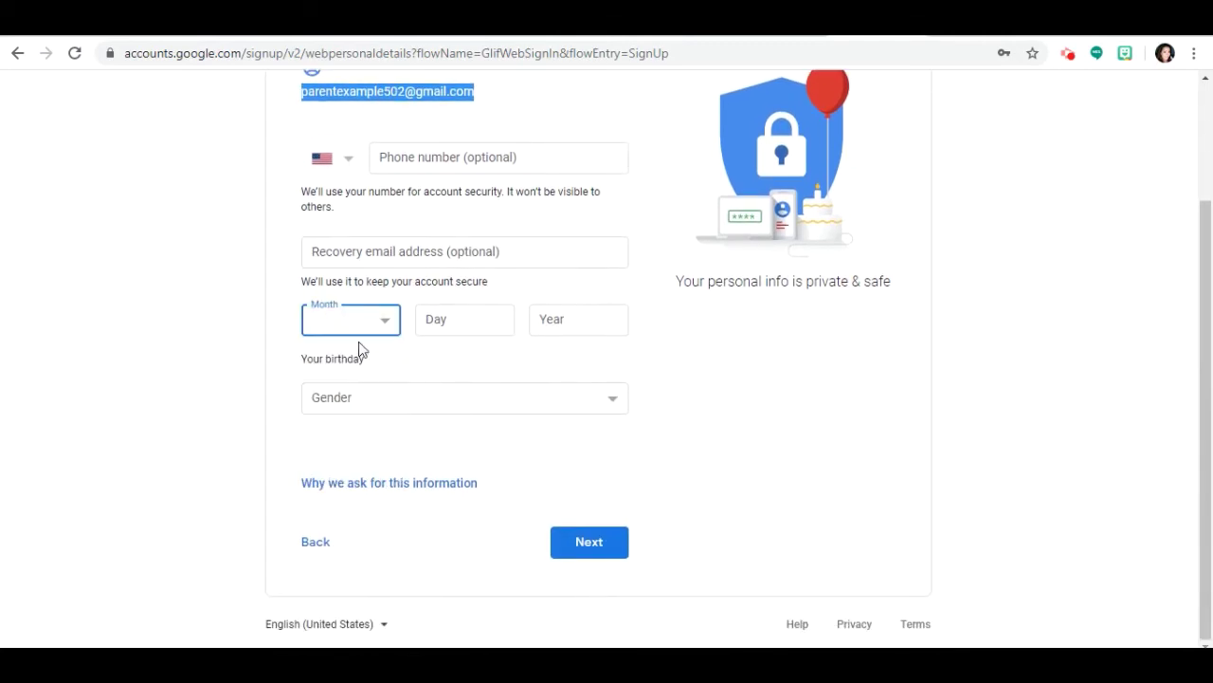
click(470, 324)
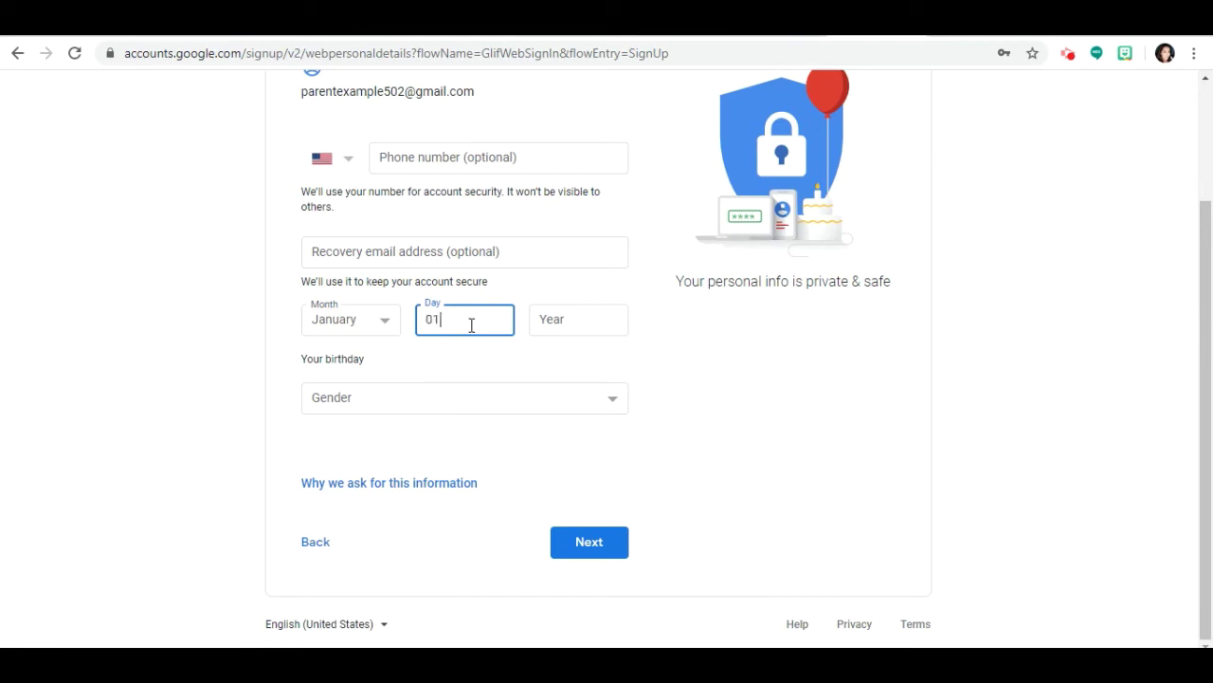
click(552, 318)
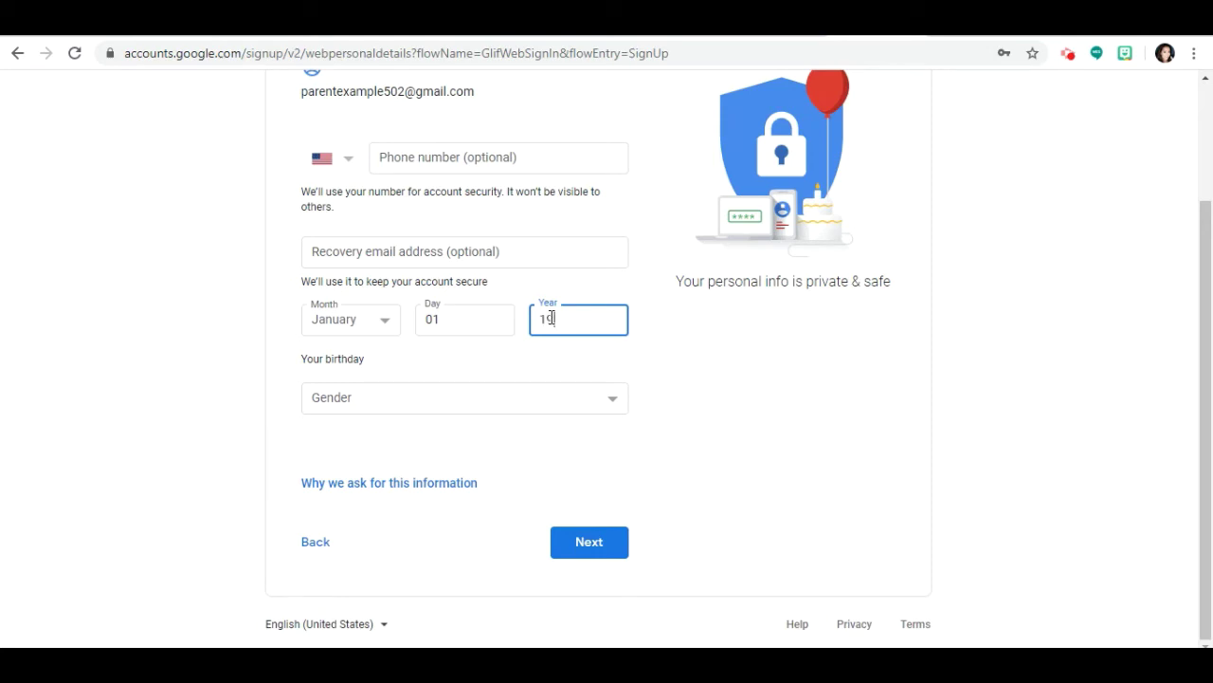
click(415, 403)
click(415, 429)
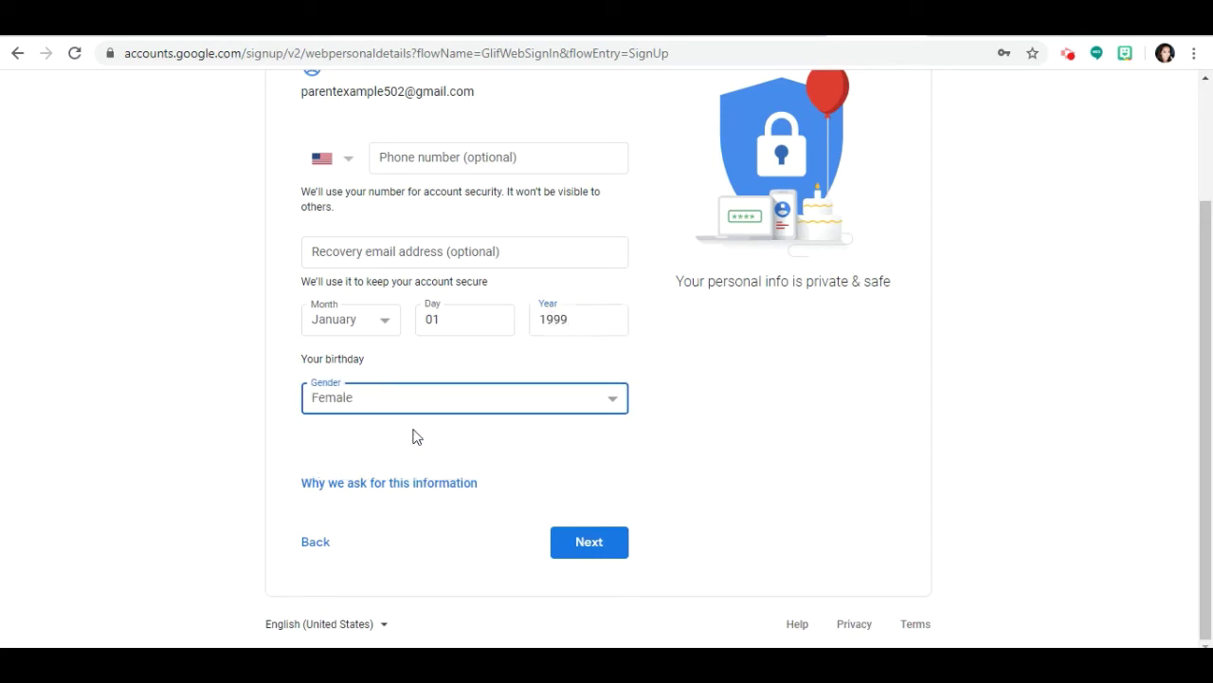
click(595, 548)
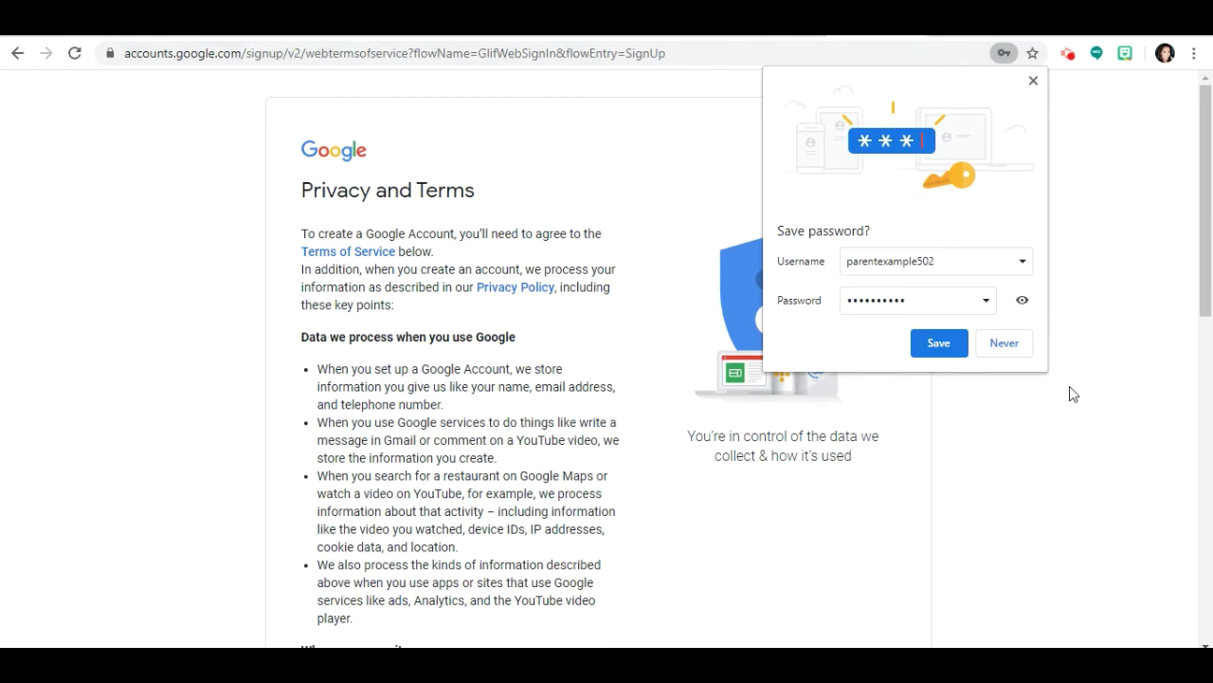
Choose Never on Chrome's save-password bubble and agree to Google's Privacy and Terms
click(1006, 345)
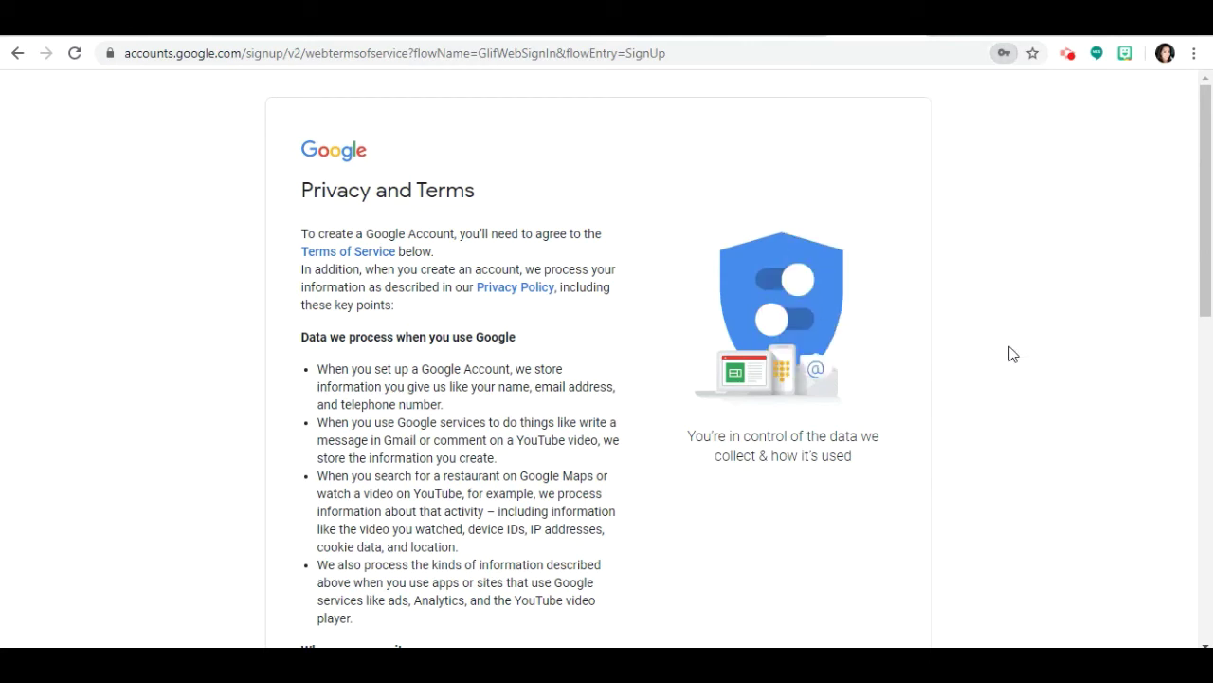
scroll(636, 487, down, 1)
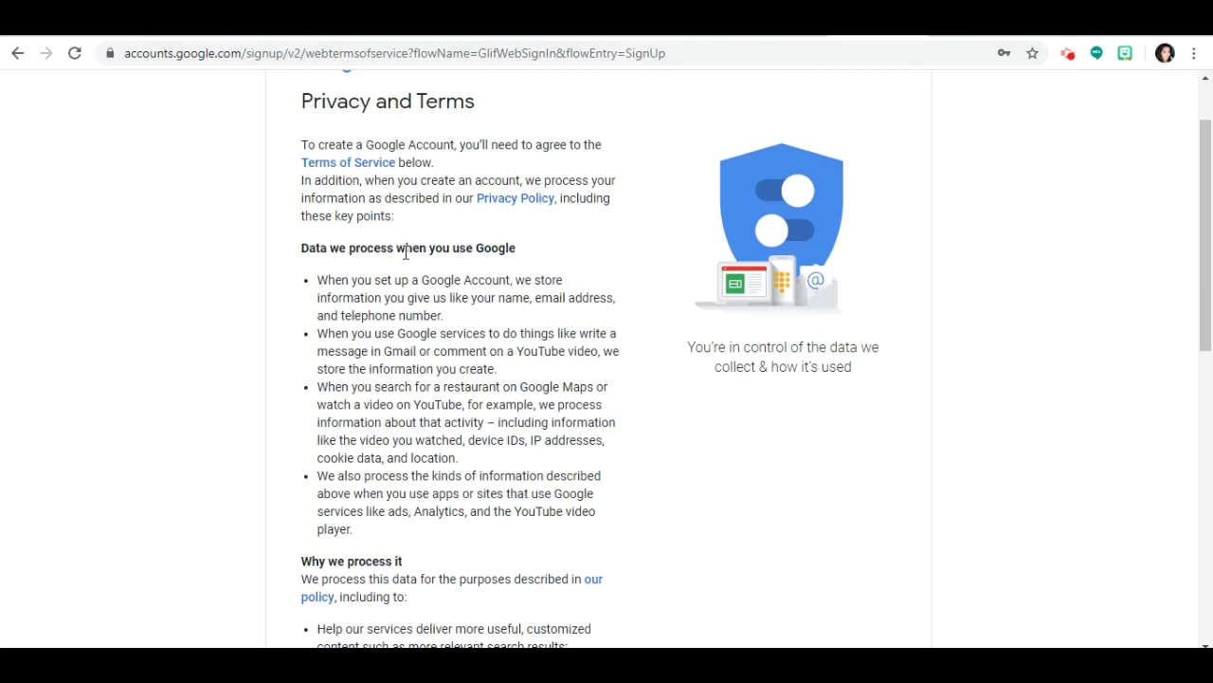
scroll(406, 256, down, 2)
scroll(407, 256, down, 6)
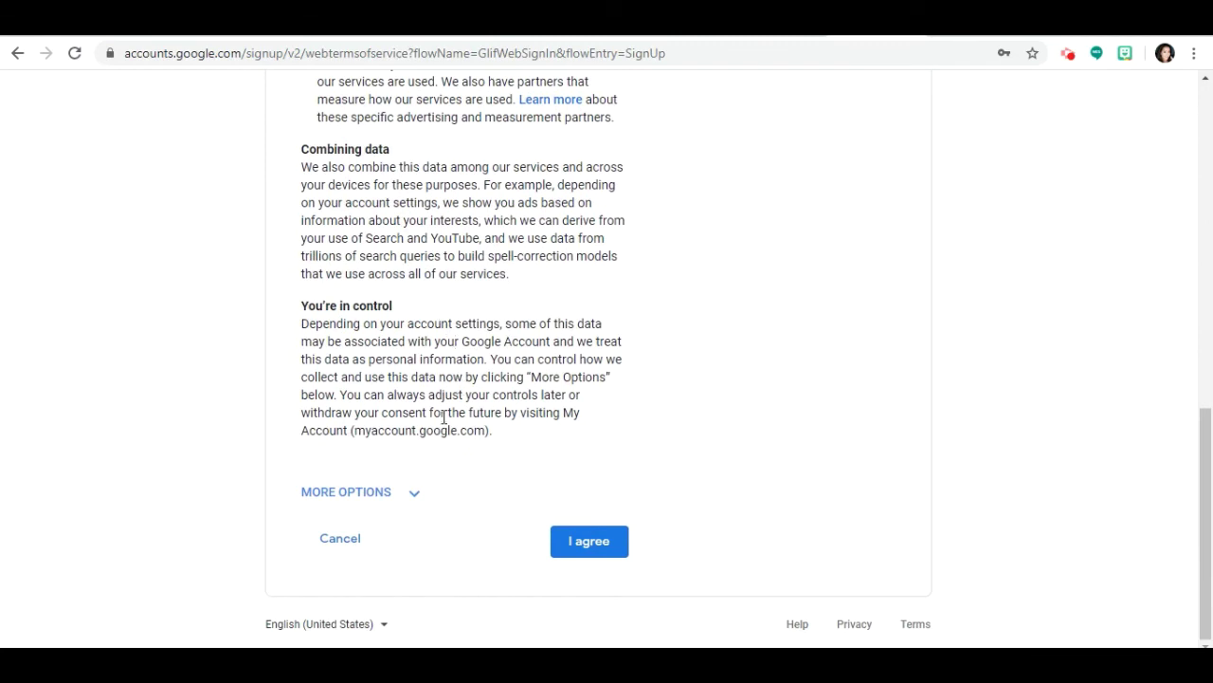
click(587, 547)
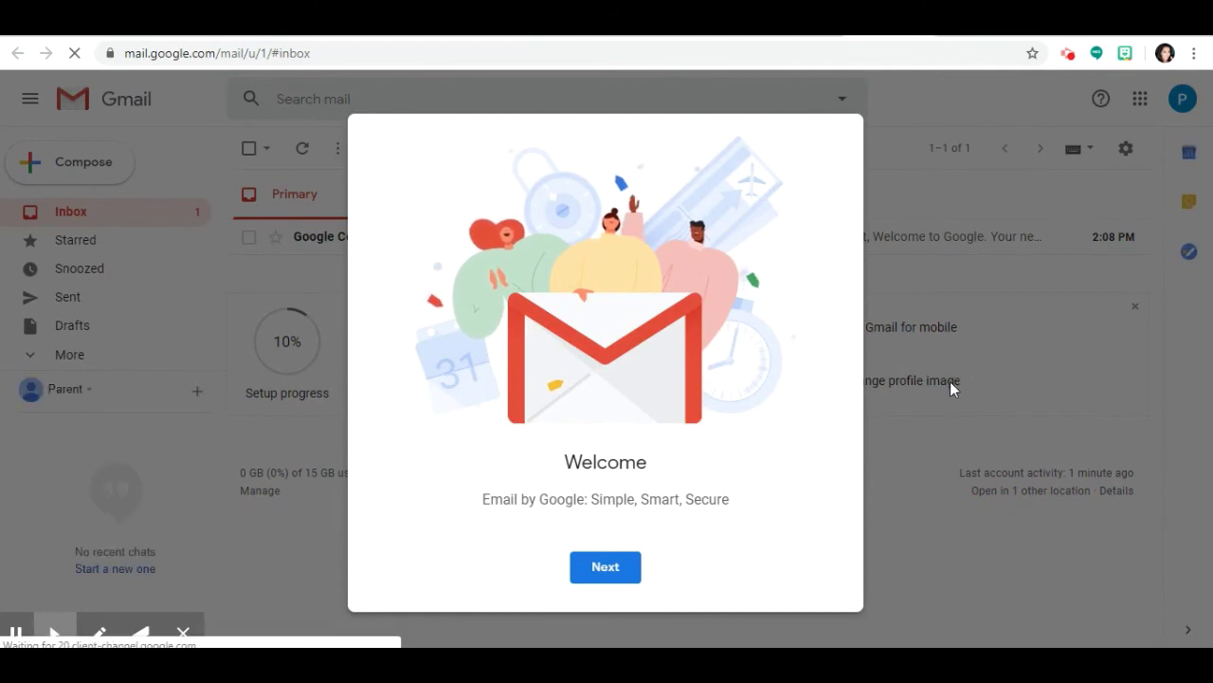
Go through the Gmail Welcome dialog, keeping the Default view, to reach the inbox
click(617, 573)
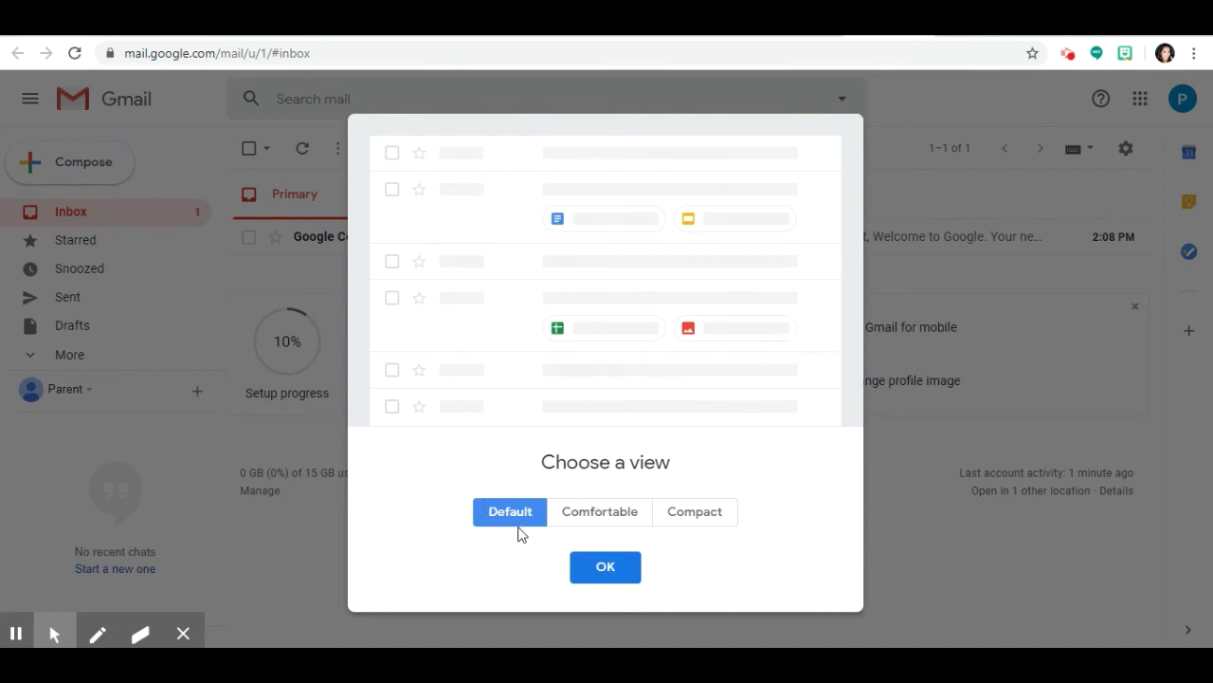
click(612, 572)
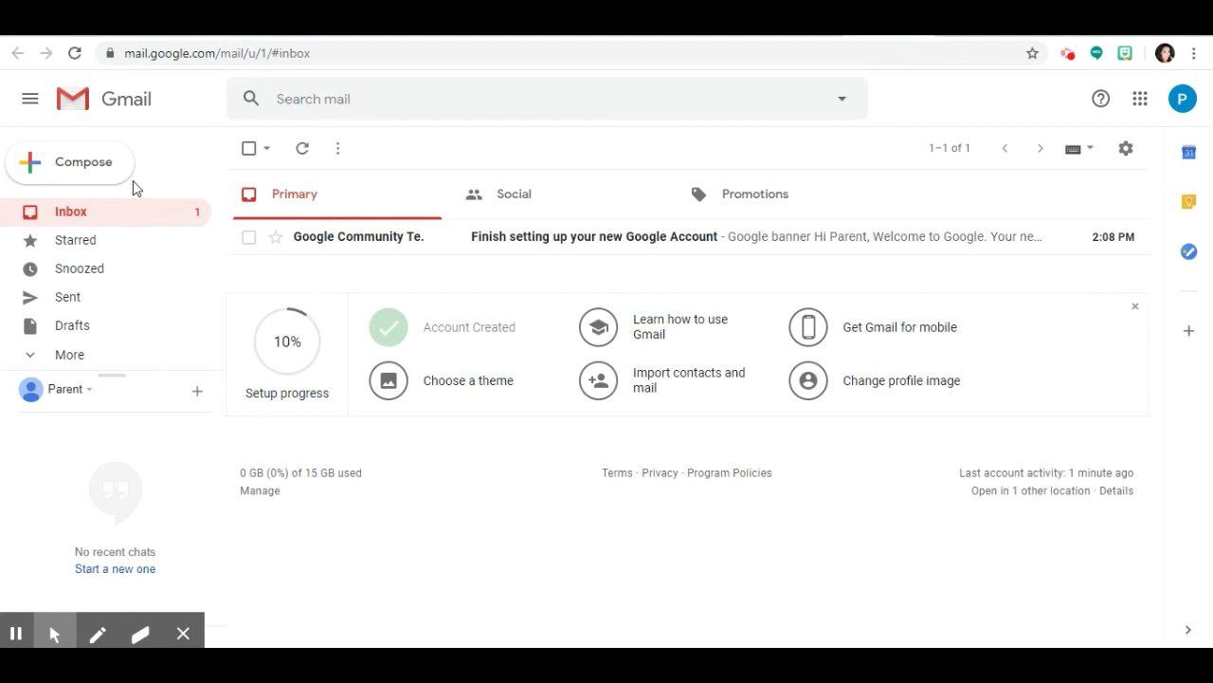
click(130, 220)
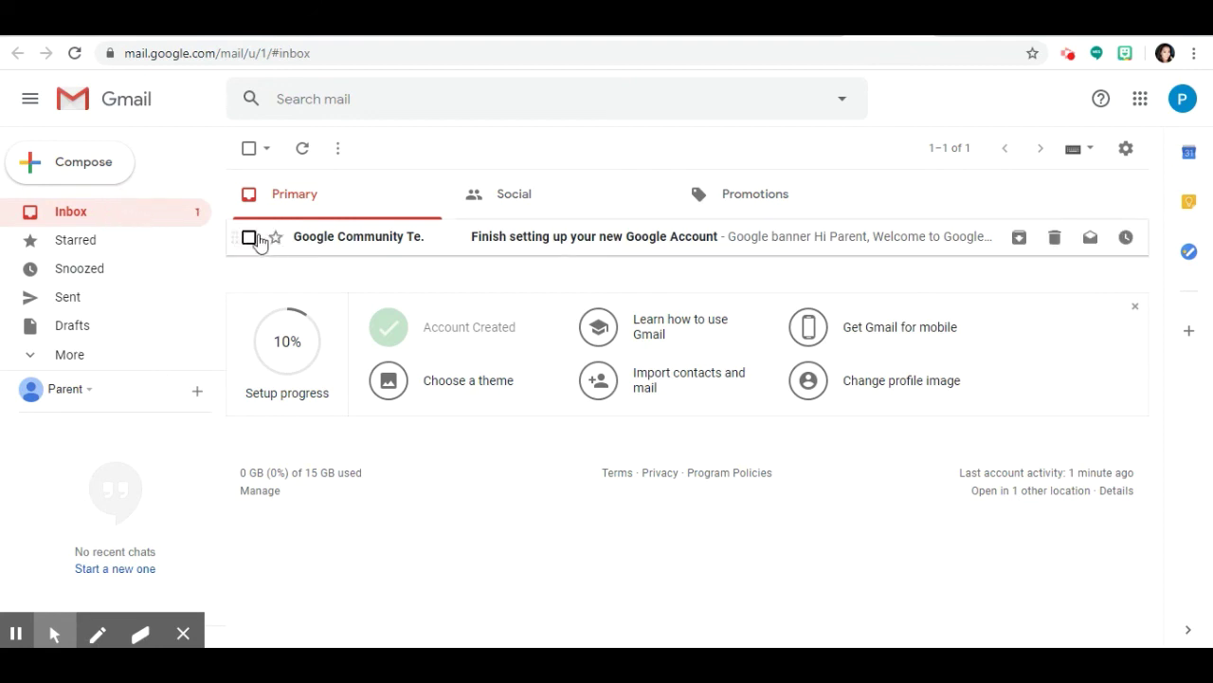
mouse_move(334, 244)
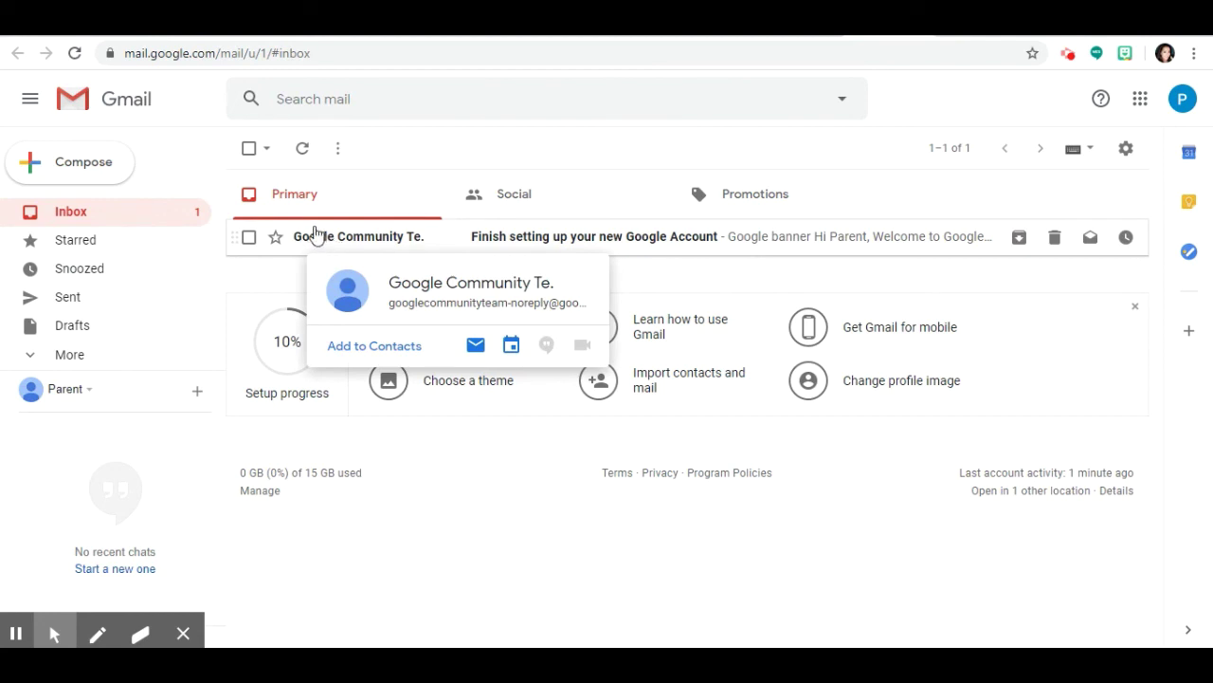
click(65, 168)
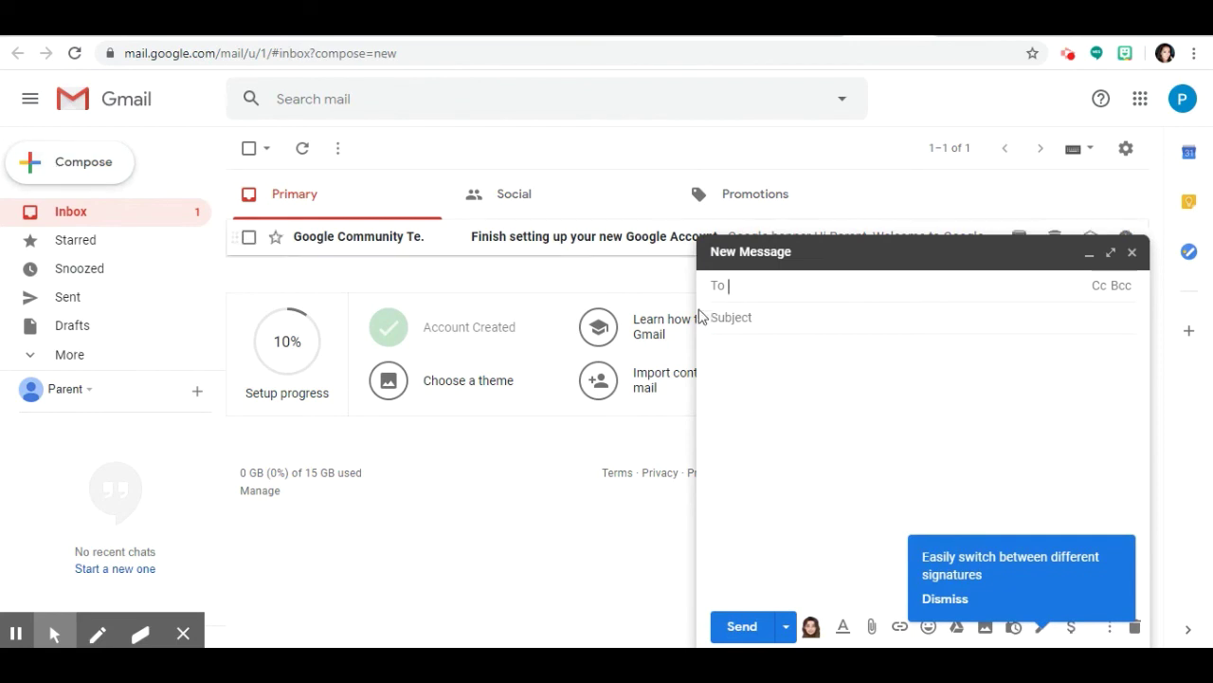
click(779, 290)
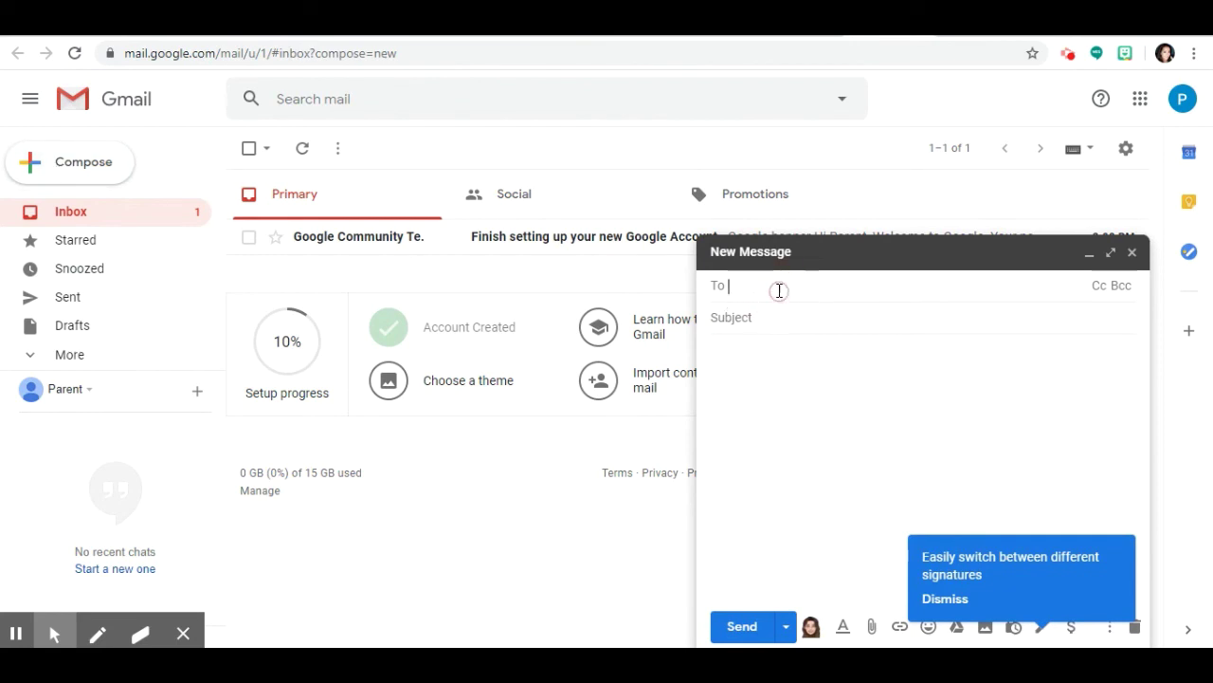
click(779, 290)
click(749, 285)
click(780, 315)
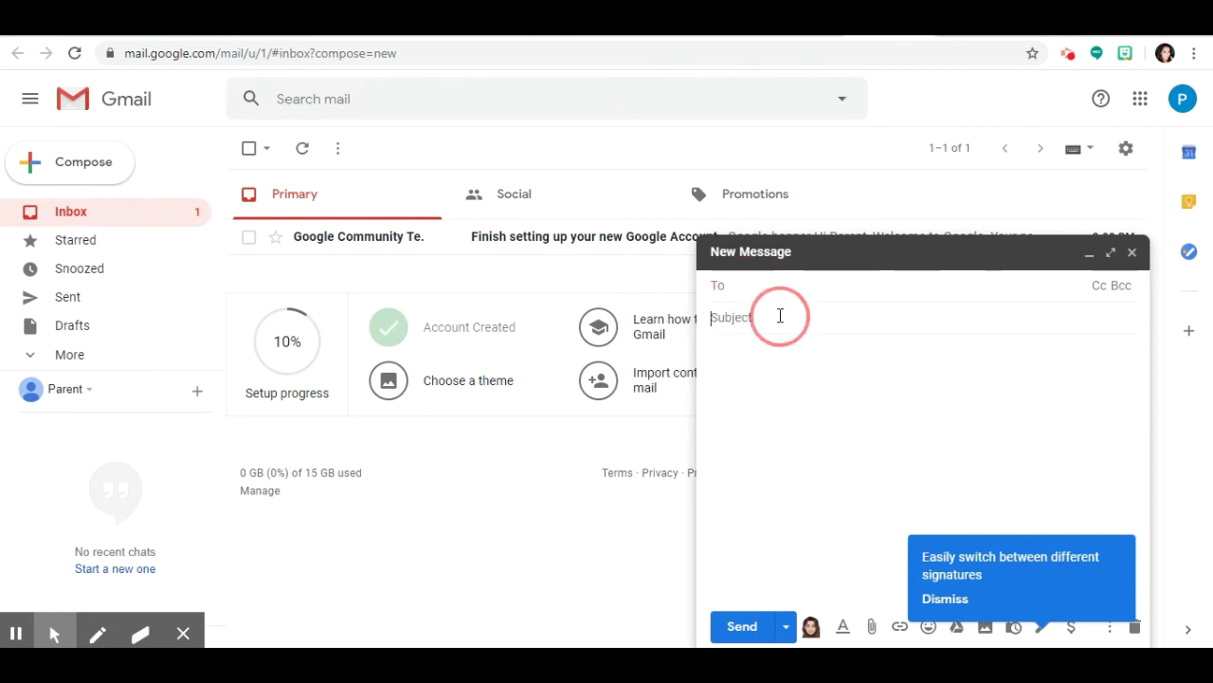
click(764, 370)
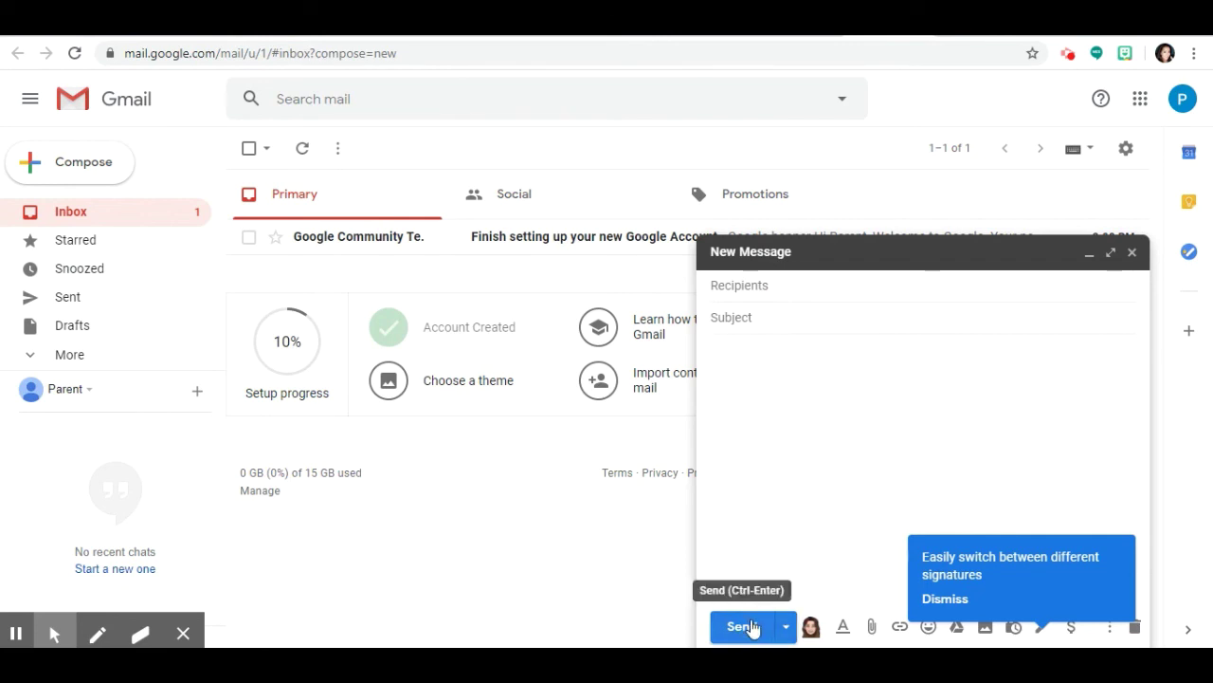
click(1132, 252)
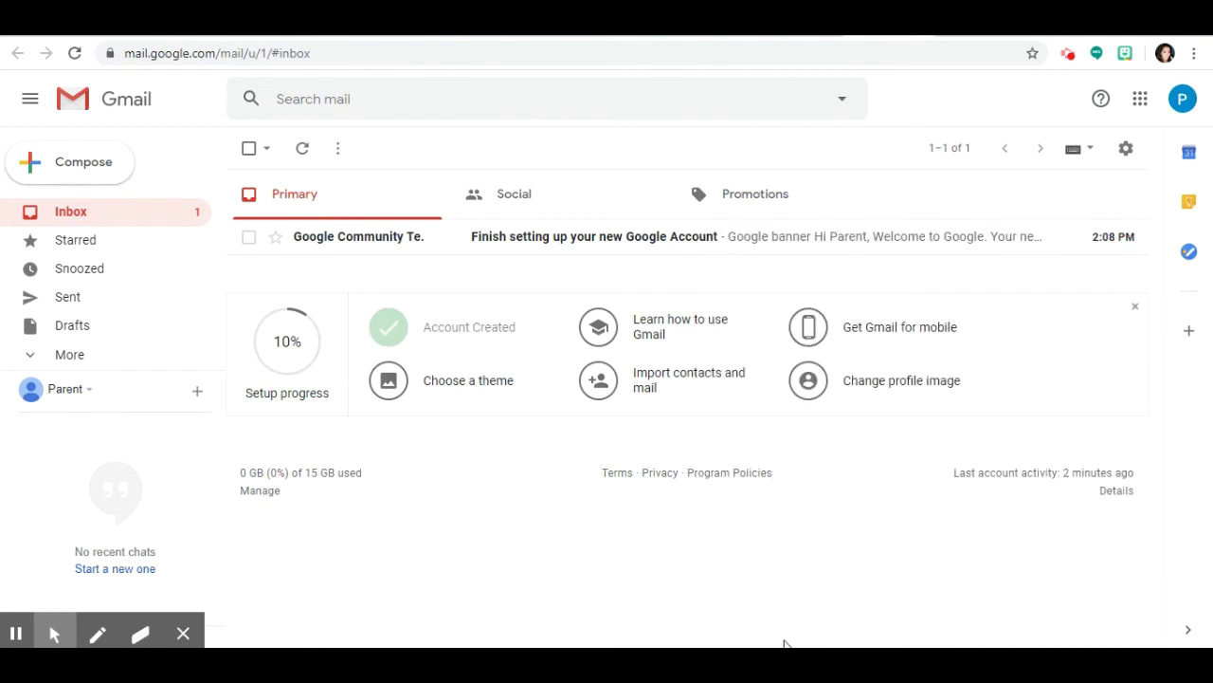